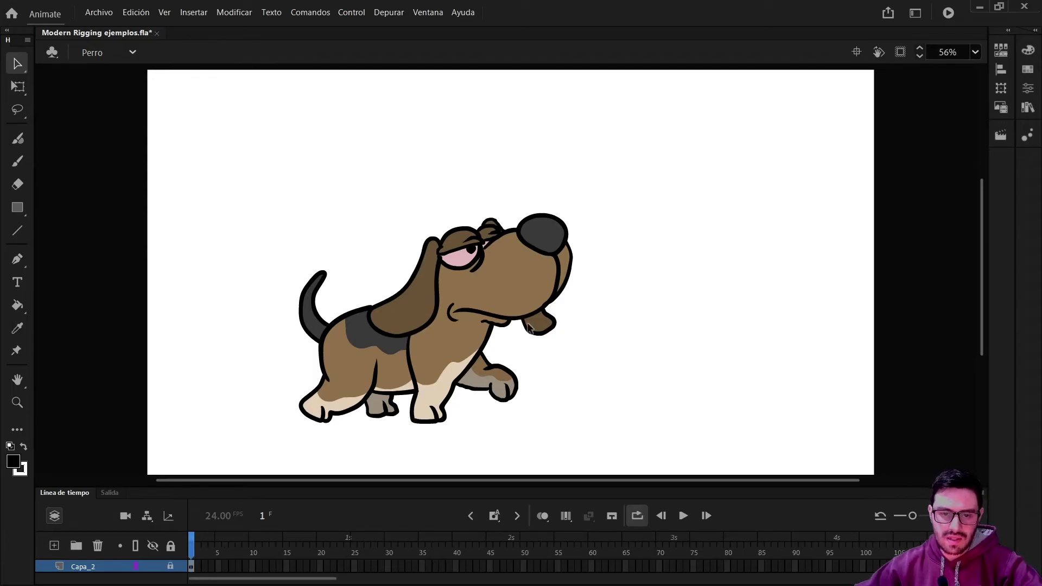
- Unlock Capa_2, test-select parts of the dog drawing, and switch to the Asset Warp tool
click(170, 566)
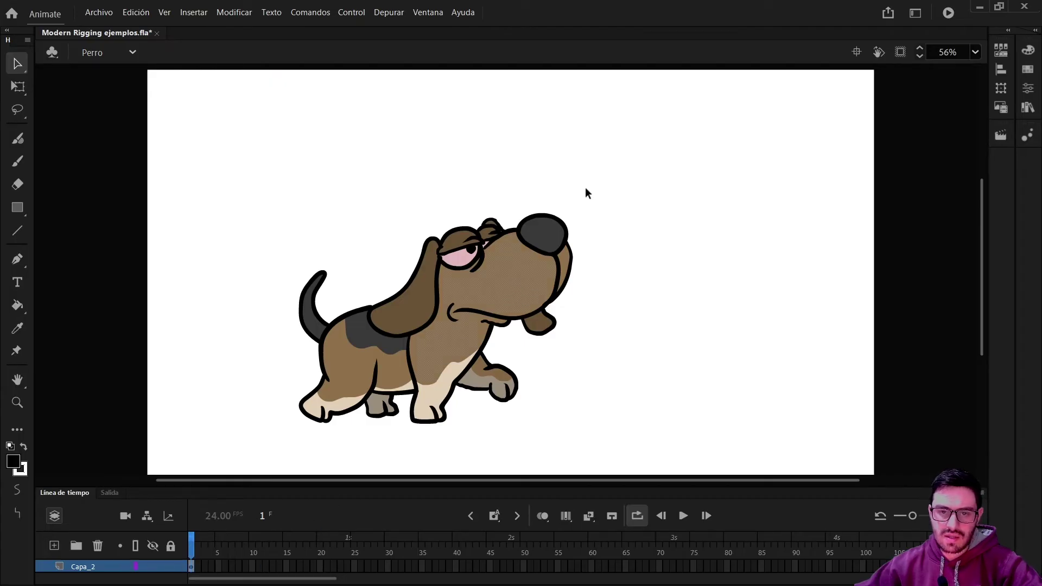
drag(317, 172, 585, 455)
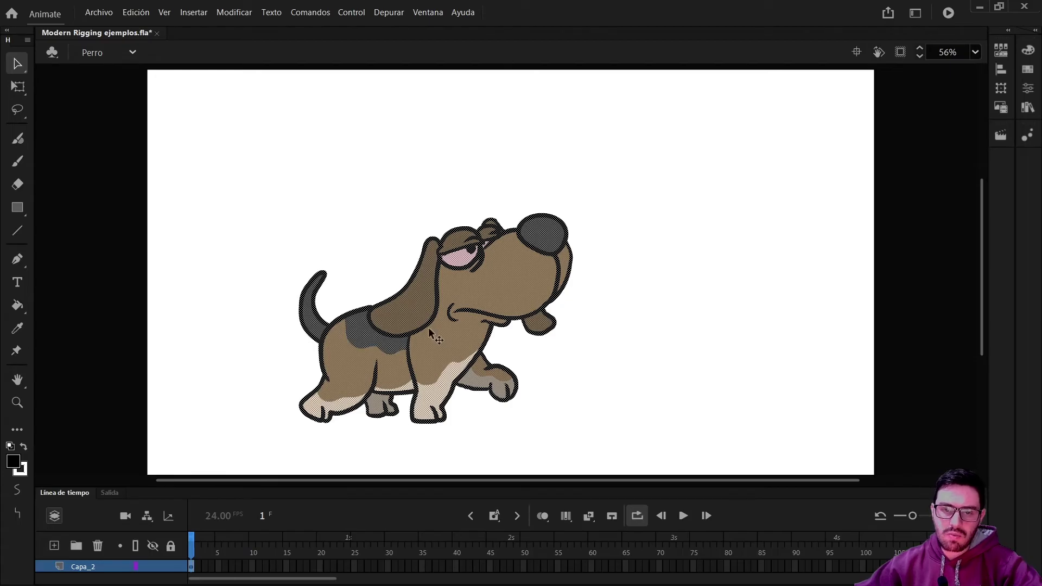
click(555, 338)
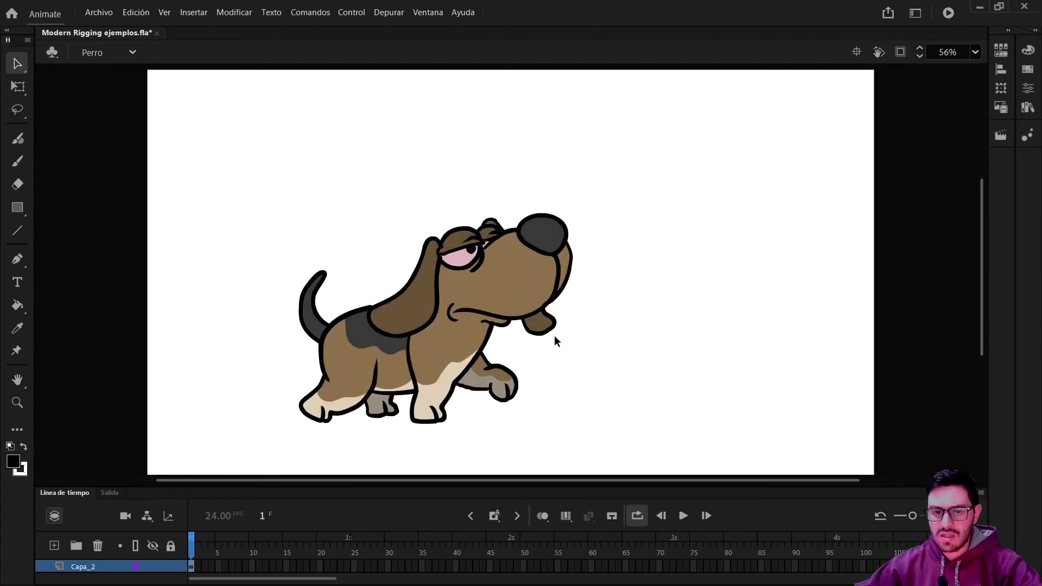
click(518, 288)
click(552, 240)
click(623, 219)
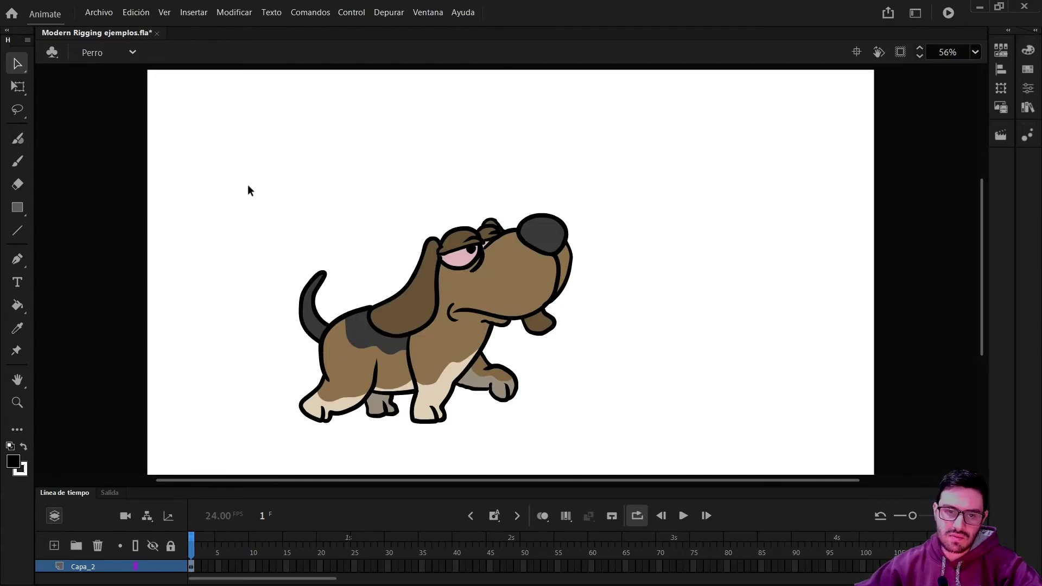
click(14, 353)
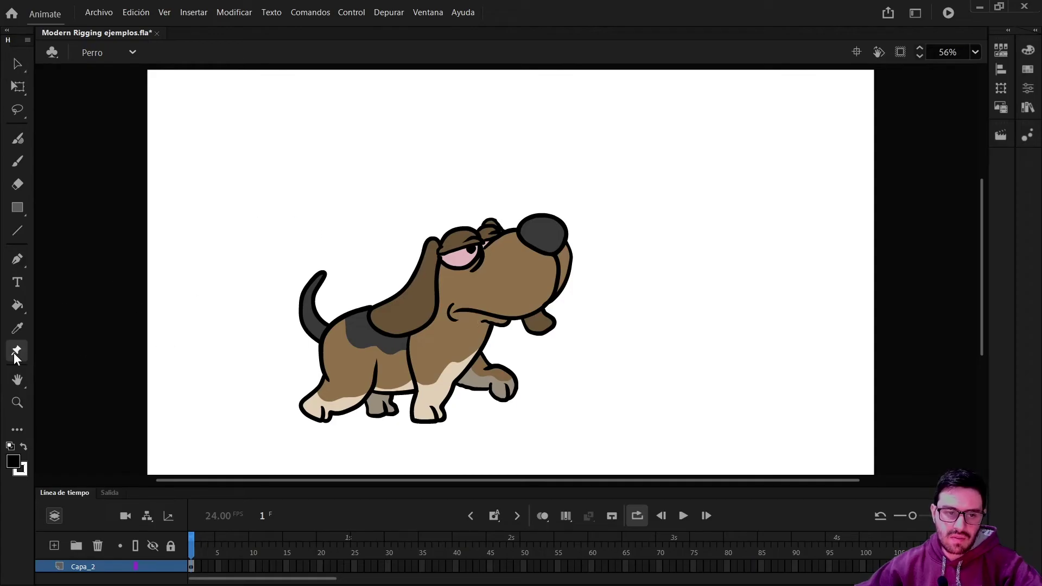
- Create the dog's warp mesh from a hip joint and drag a spine bone toward the chest
click(1027, 89)
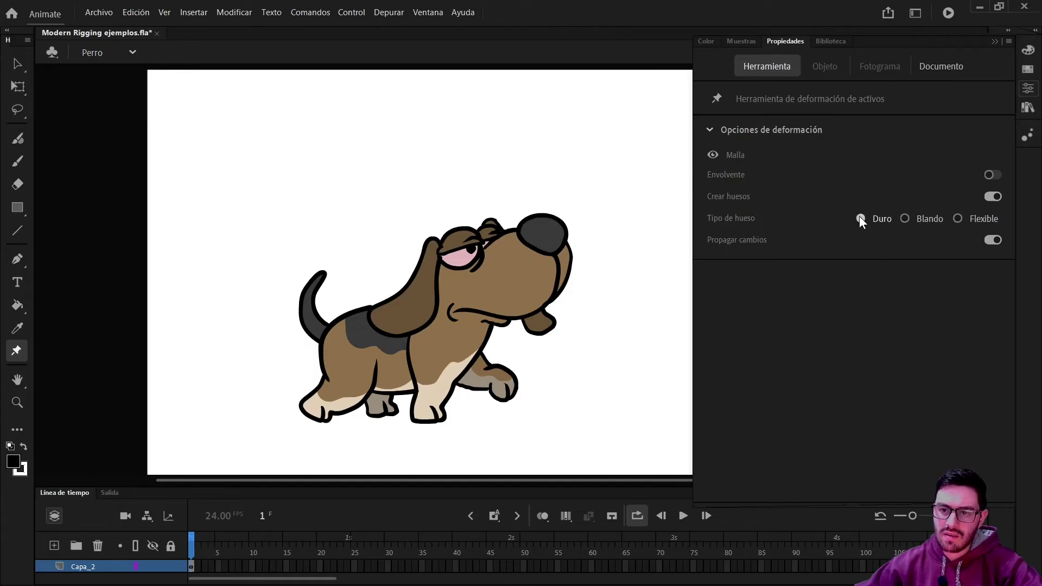
click(615, 57)
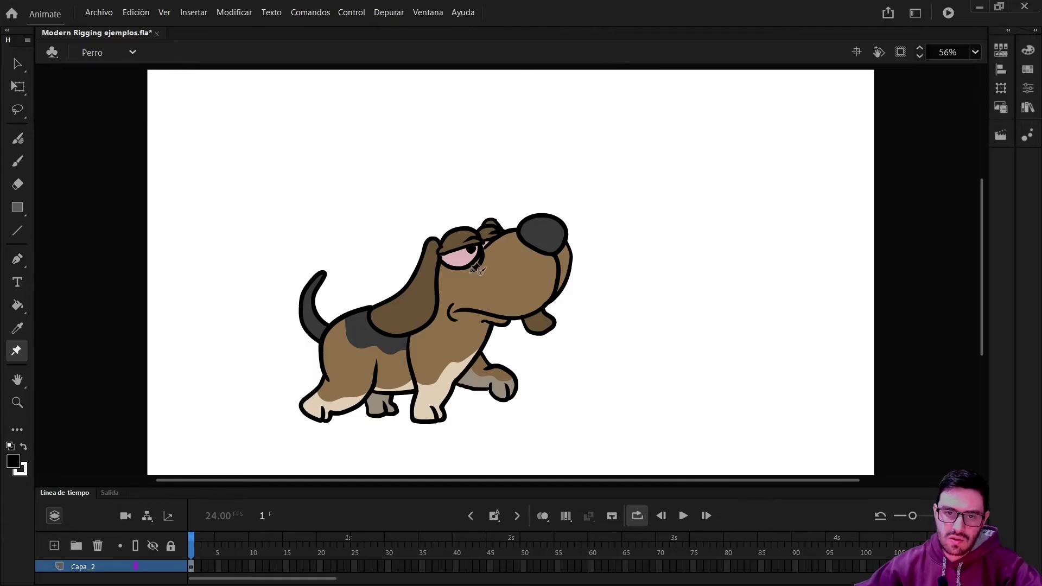
click(346, 347)
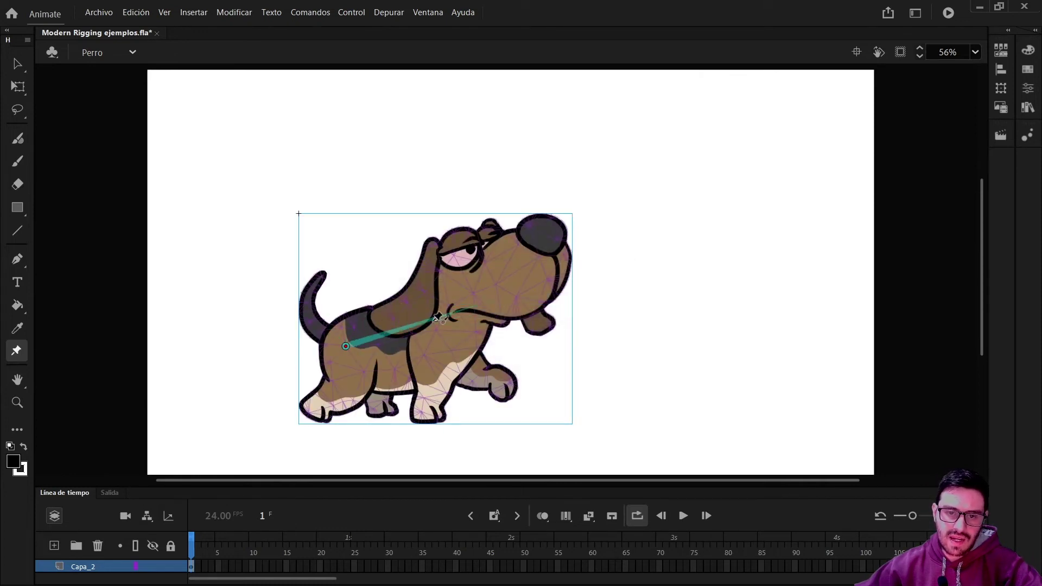
drag(437, 318, 462, 292)
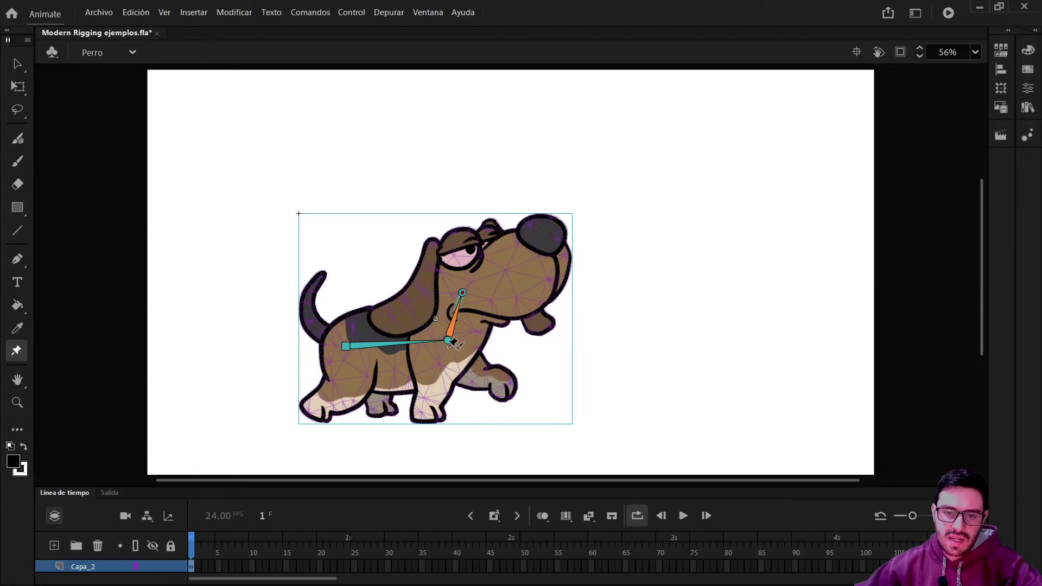
- Set the bone type to Blando and add bones from chest and hip down to each paw
click(1030, 91)
click(776, 68)
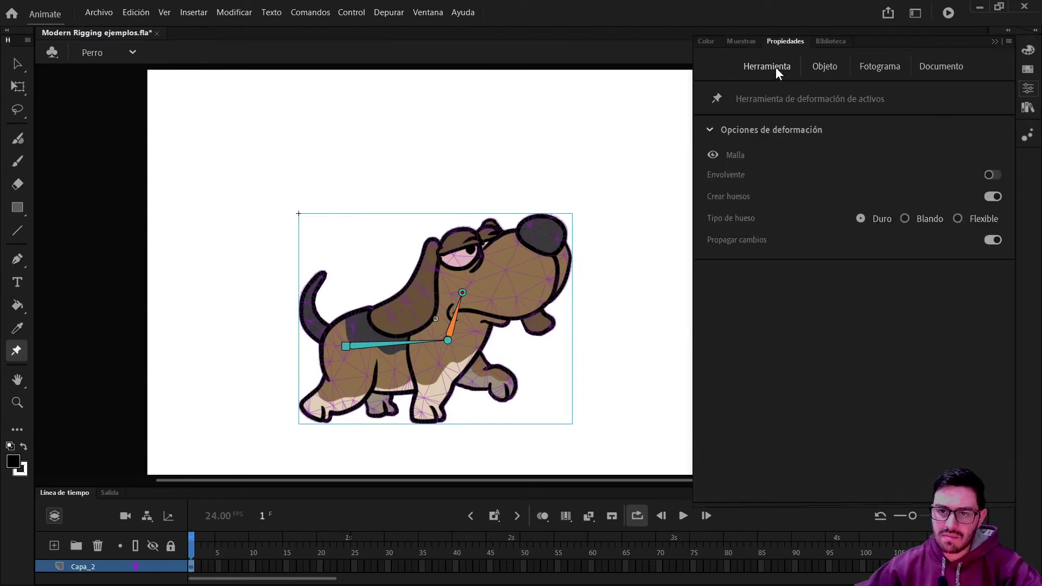
click(905, 219)
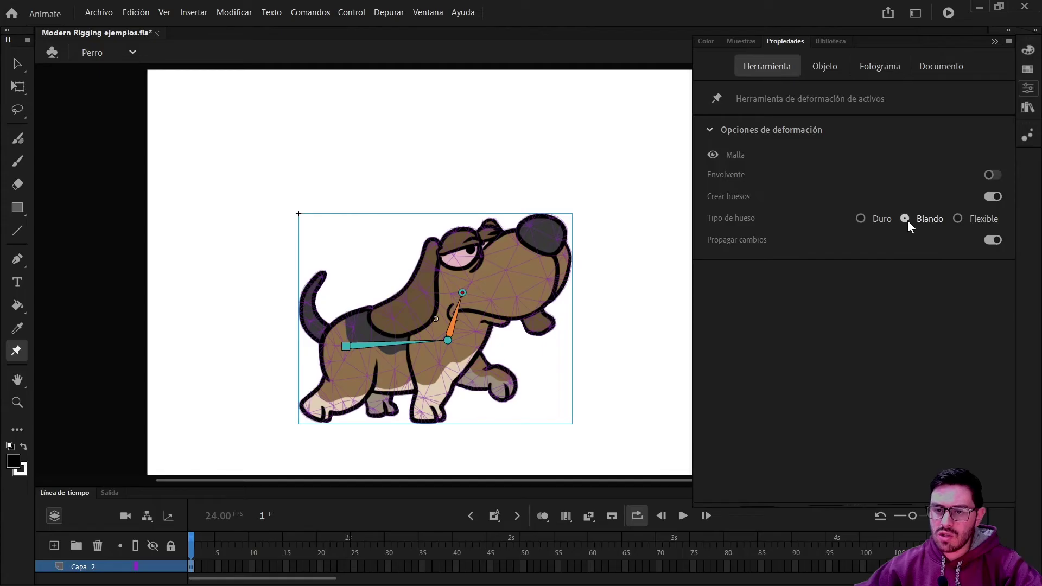
click(597, 59)
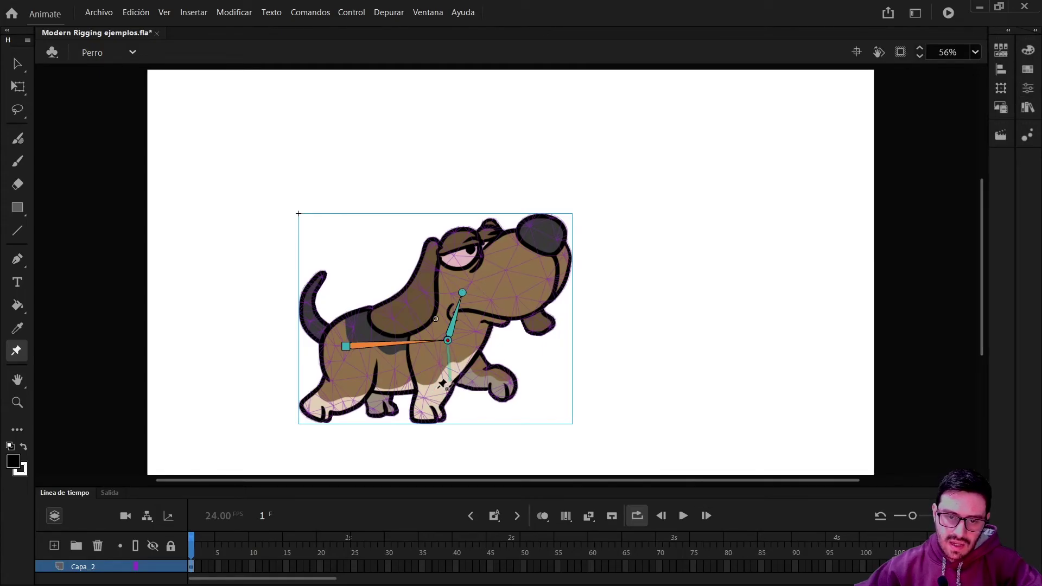
click(426, 407)
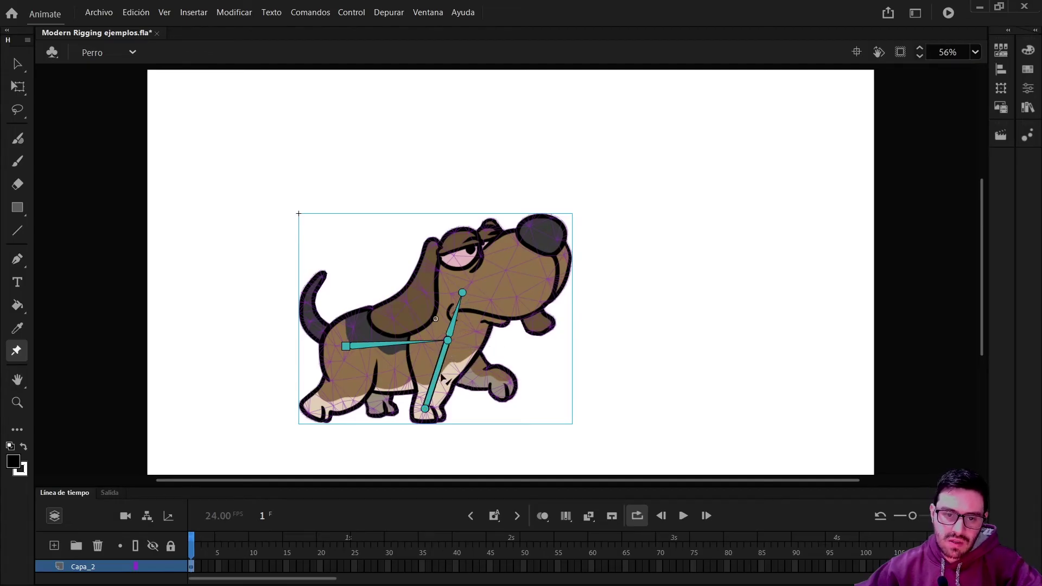
drag(448, 341, 494, 383)
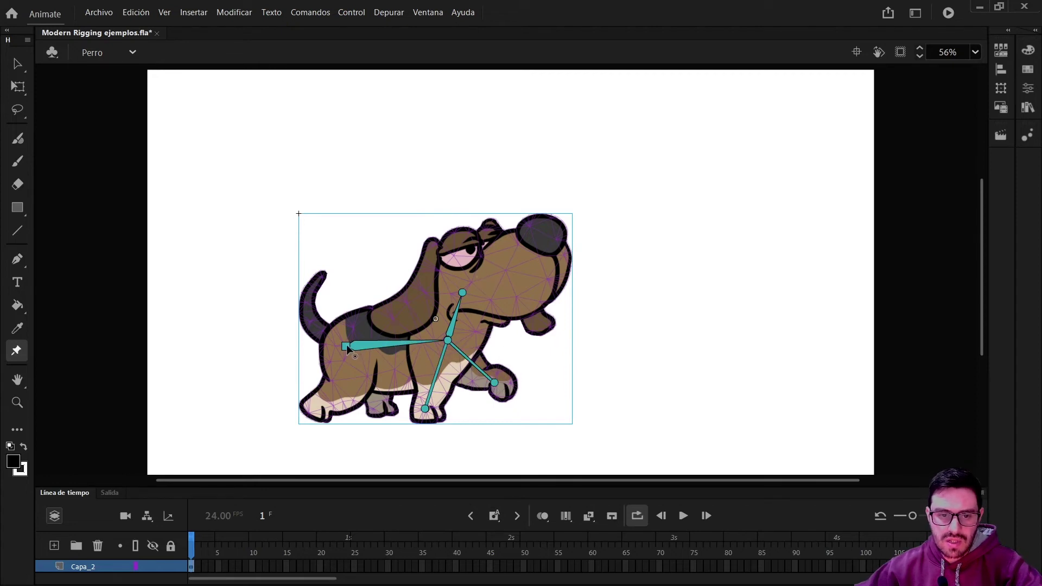
drag(346, 347, 328, 404)
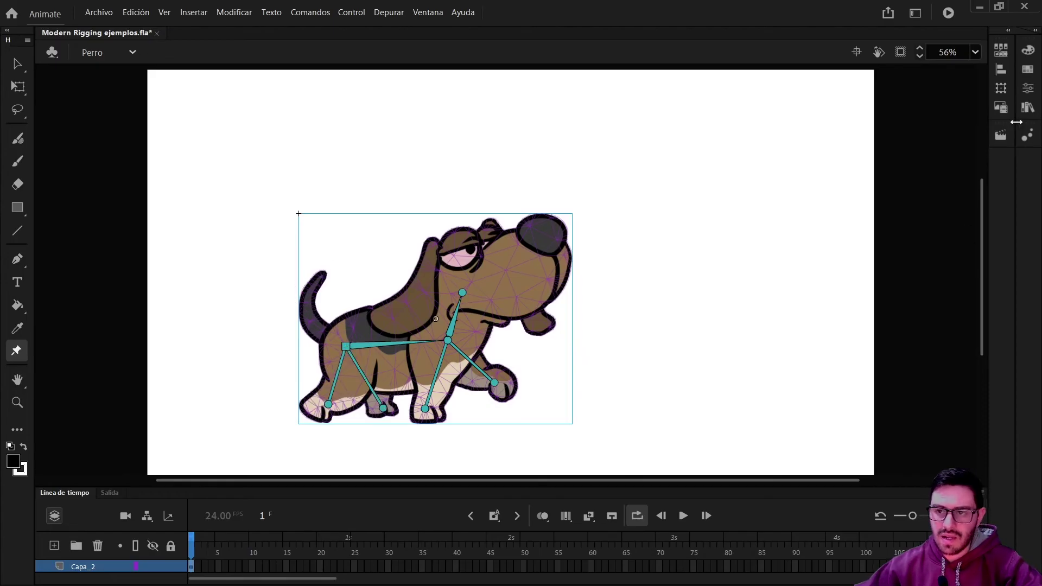
- Switch bones to Flexible and add a tail bone from the hip joint to the tail tip
click(1028, 88)
click(773, 74)
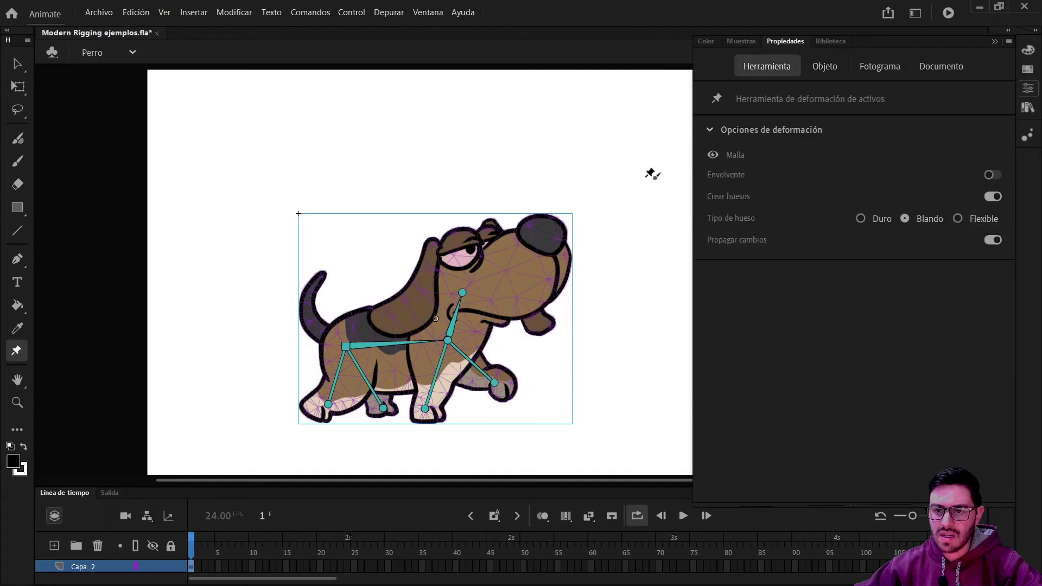
click(958, 219)
click(586, 61)
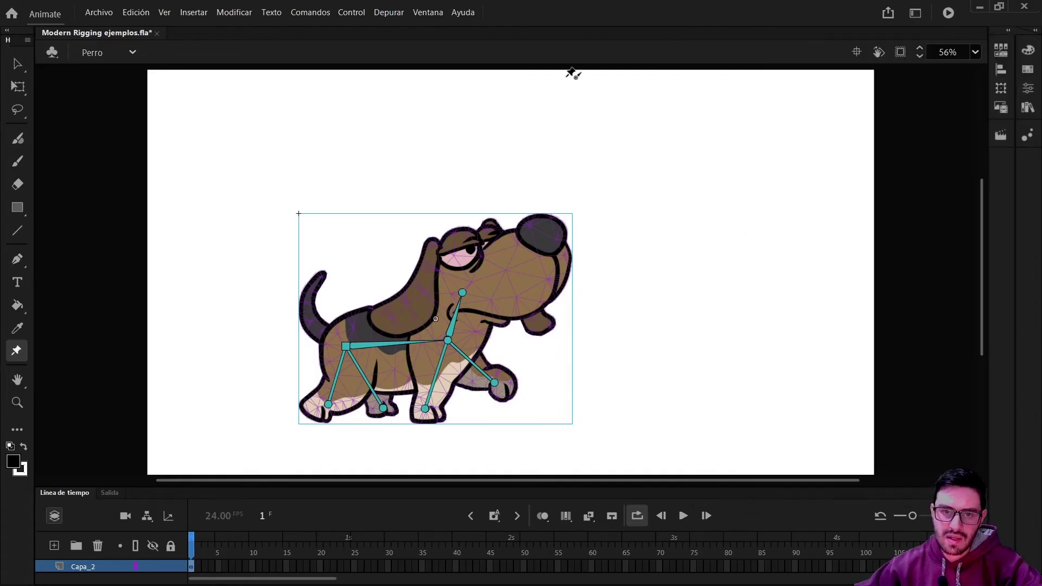
click(346, 346)
drag(320, 323, 321, 279)
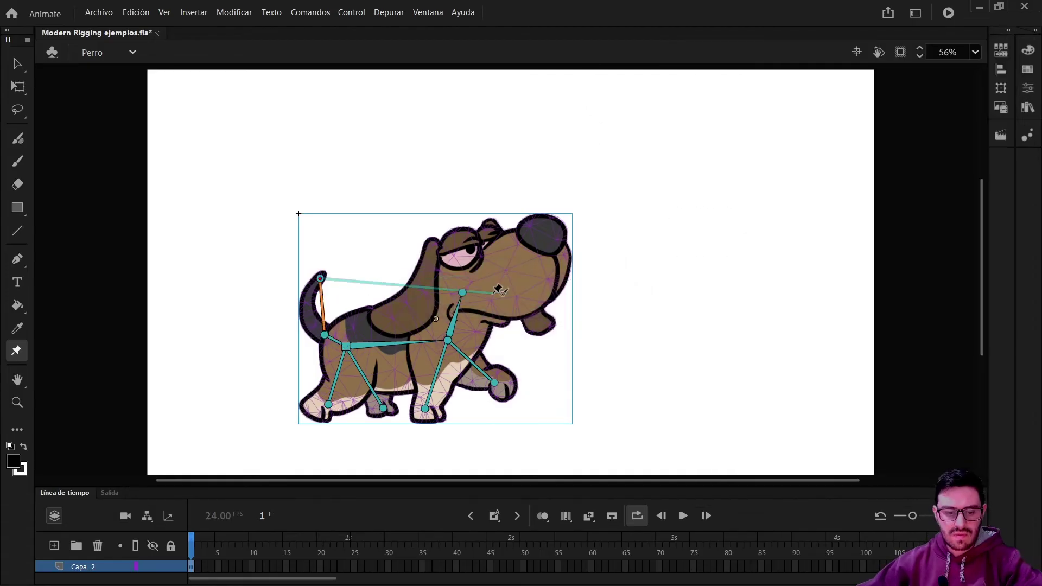
key(Escape)
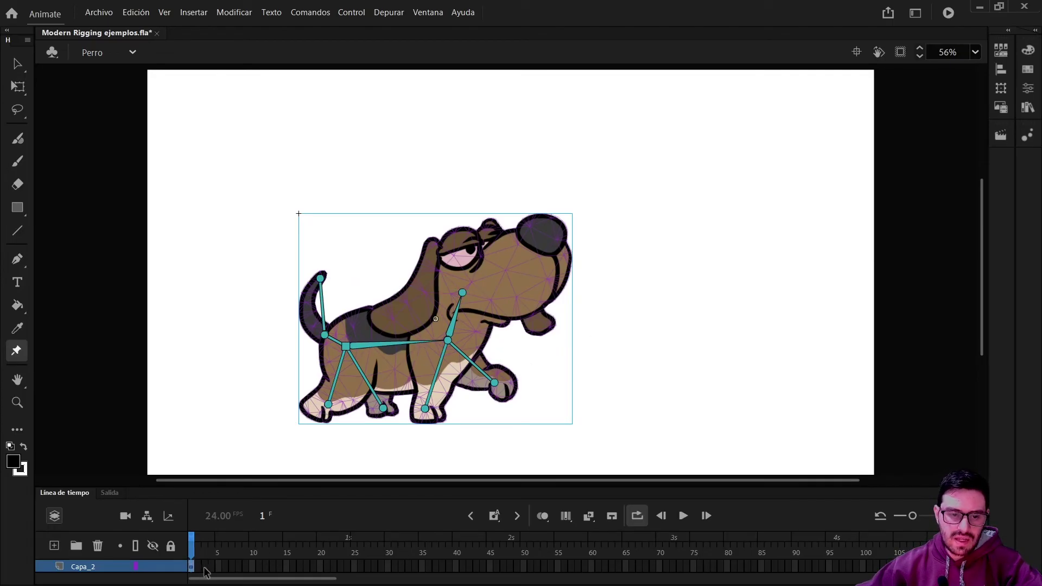
- Extend the dog's Capa_2 layer to frame 44 and return to an early frame
click(485, 568)
key(F5)
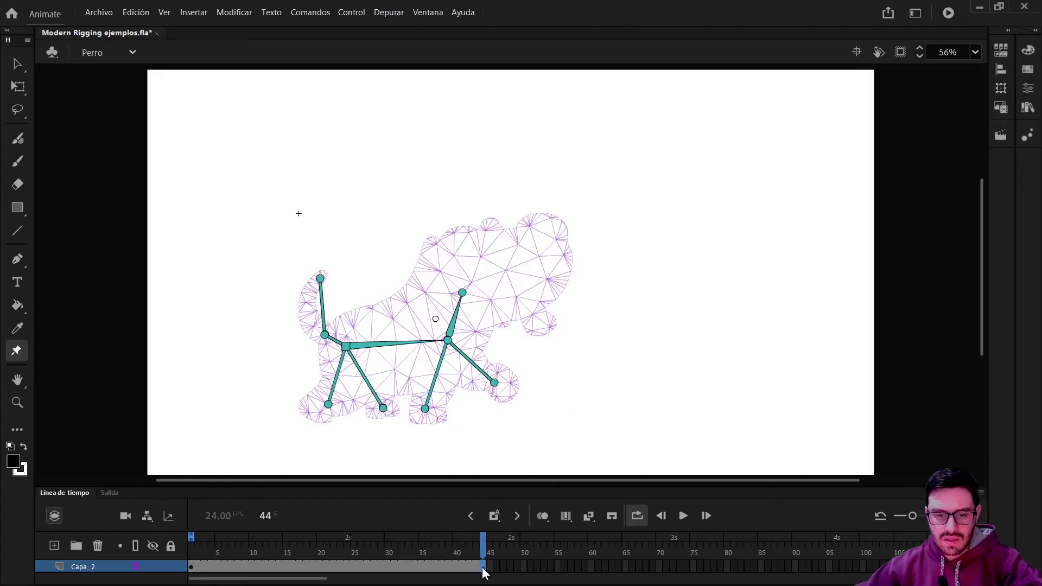
drag(483, 542, 215, 550)
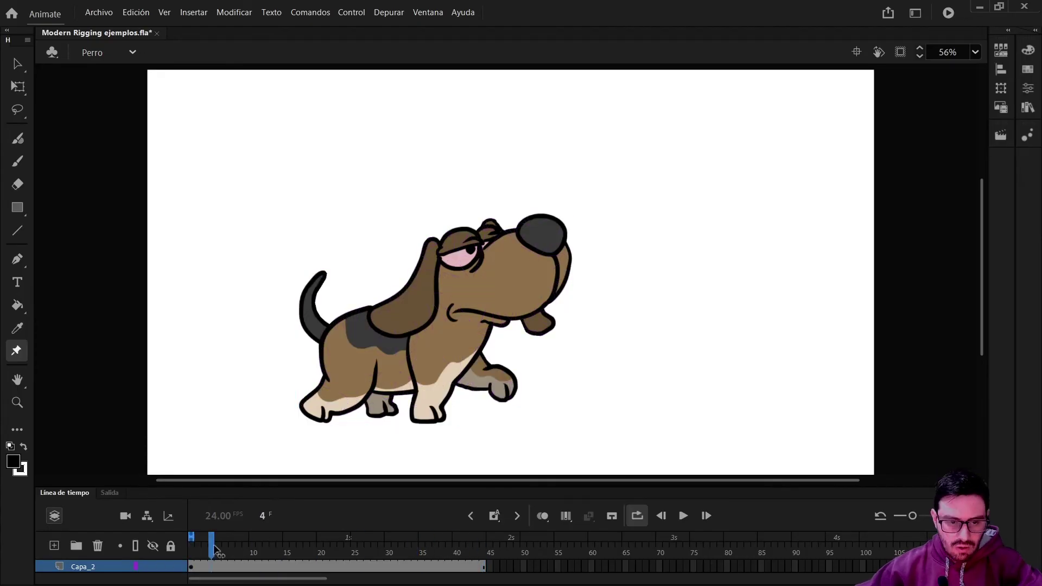
- Pose the dog's head, paws and tail for the first walk pose, making one bone soft
click(466, 340)
scroll(489, 310, up, 2)
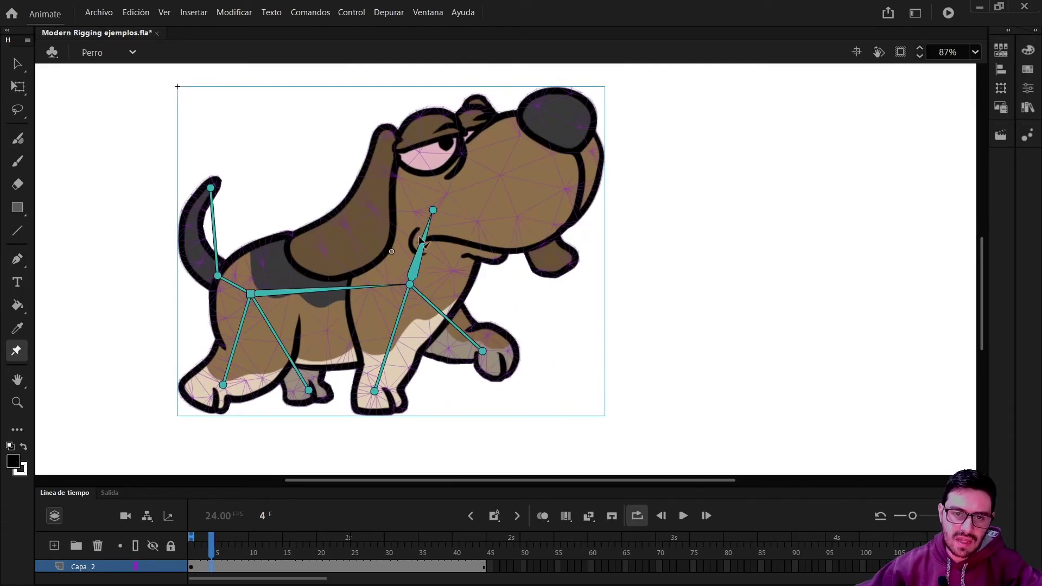
drag(433, 211, 428, 211)
drag(483, 351, 488, 364)
click(1028, 88)
click(906, 437)
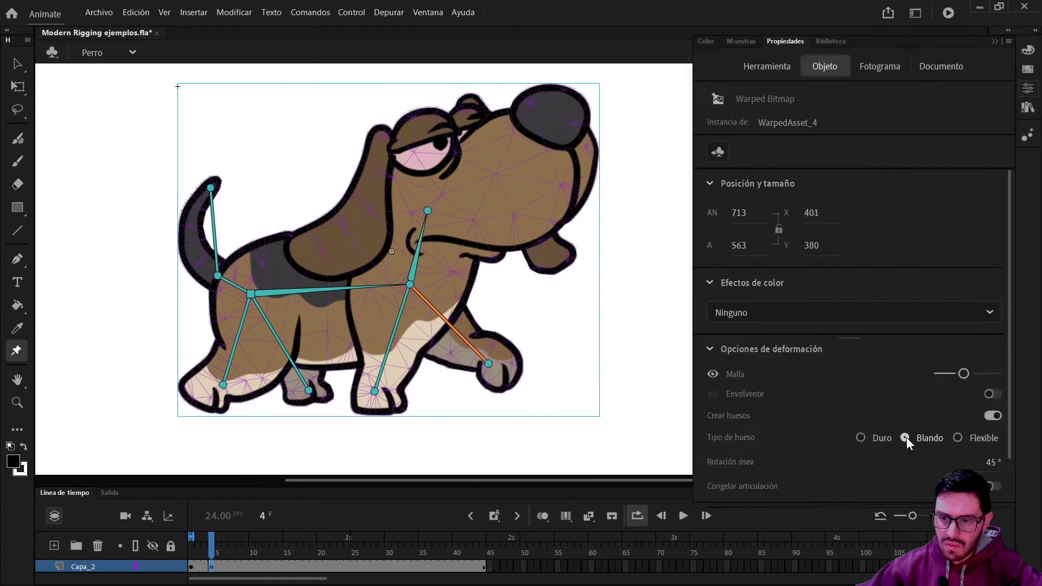
click(1028, 88)
drag(375, 391, 362, 390)
drag(308, 391, 323, 390)
drag(223, 385, 217, 381)
drag(210, 188, 228, 194)
- Step forward and re-pose the paws, head and tail for the next walk poses through frame 11
key(period)
key(period)
key(period)
drag(489, 363, 487, 389)
drag(362, 390, 334, 393)
drag(217, 381, 211, 382)
drag(428, 210, 420, 209)
key(period)
key(period)
key(period)
key(period)
drag(354, 392, 403, 395)
drag(487, 388, 458, 354)
drag(210, 381, 262, 381)
drag(334, 394, 315, 393)
drag(420, 209, 434, 217)
drag(235, 204, 213, 203)
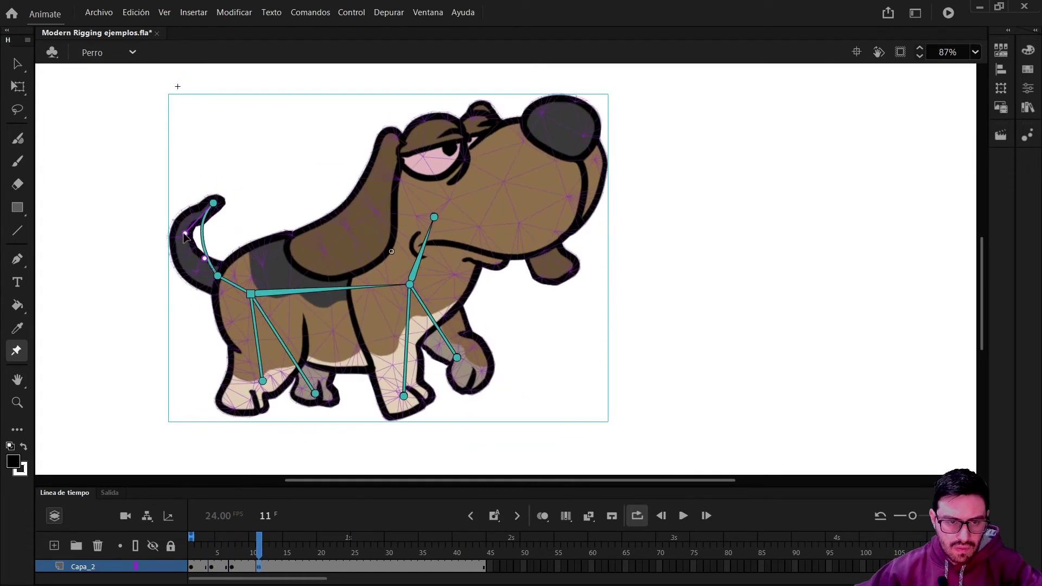
- Re-pose the front paws, near hind paw and tail at frame 14
key(period)
key(period)
key(period)
drag(402, 395, 381, 395)
drag(263, 381, 285, 369)
drag(213, 203, 212, 211)
- Copy the first pose to frame 25 to close the loop and add classic tweens between keyframes
mouse_move(279, 554)
mouse_down()
mouse_move(213, 556)
mouse_move(266, 559)
mouse_up()
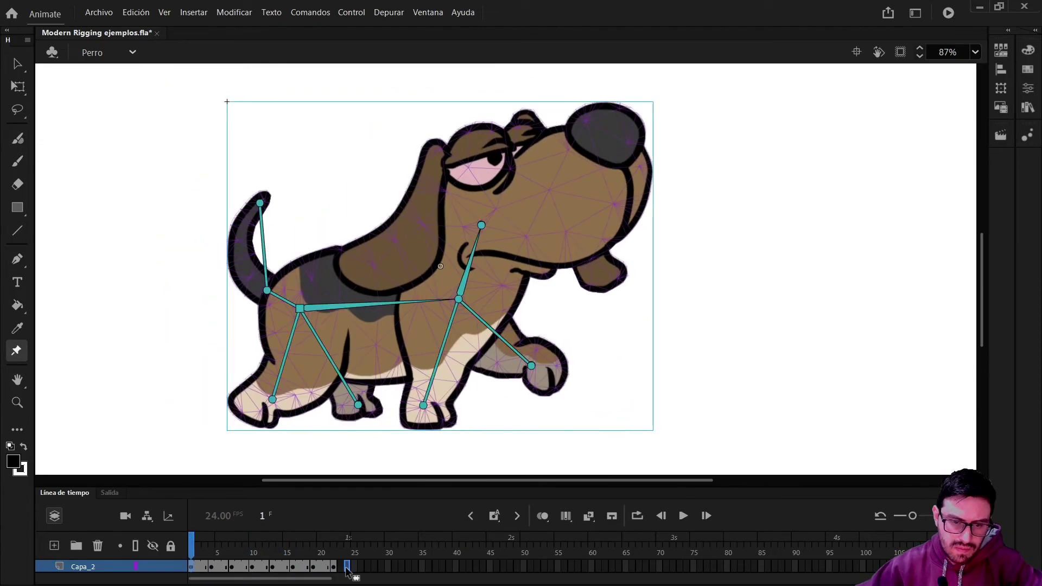
drag(348, 569, 354, 569)
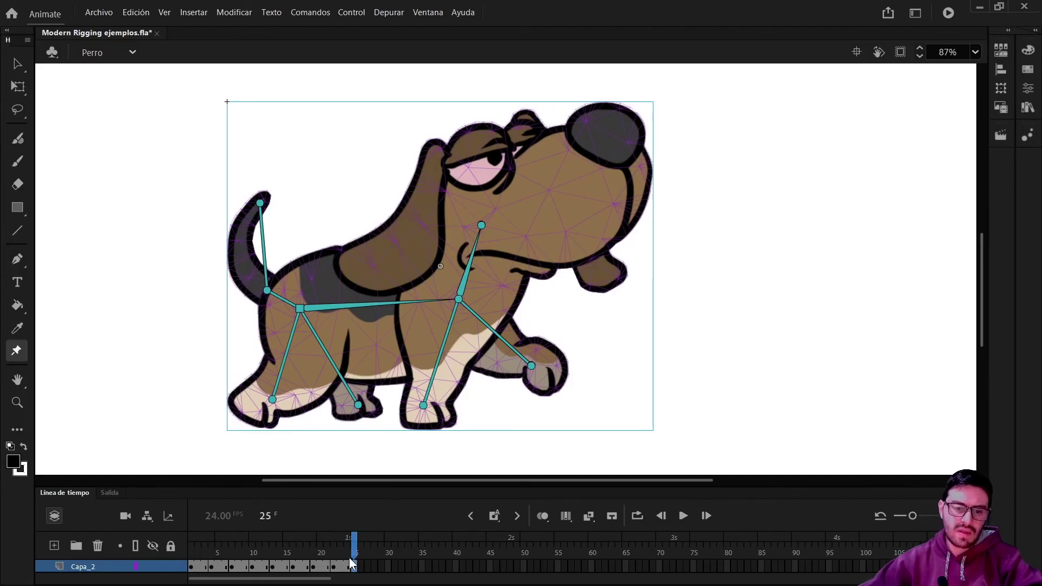
drag(354, 542, 340, 568)
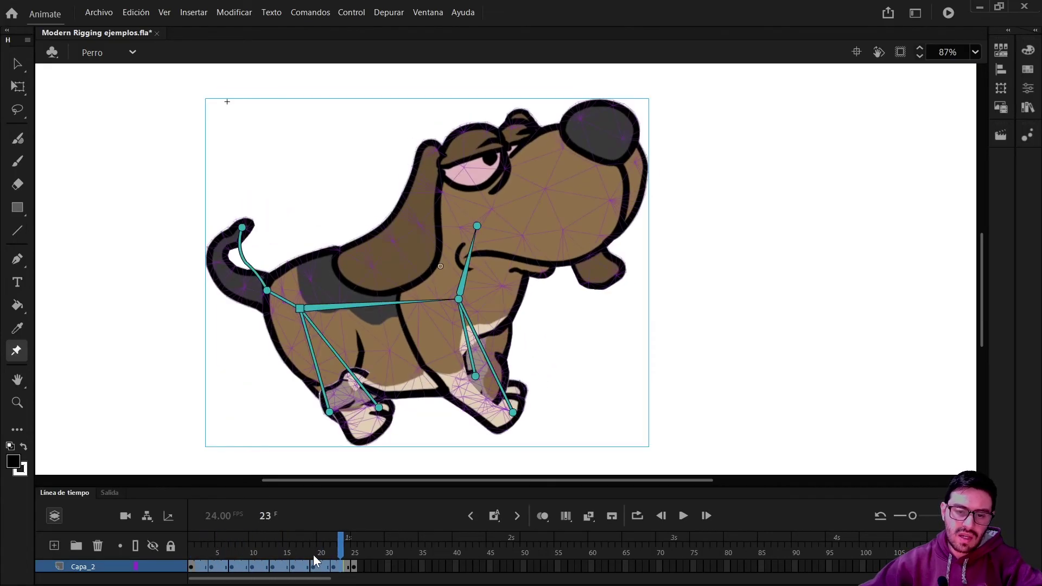
click(590, 516)
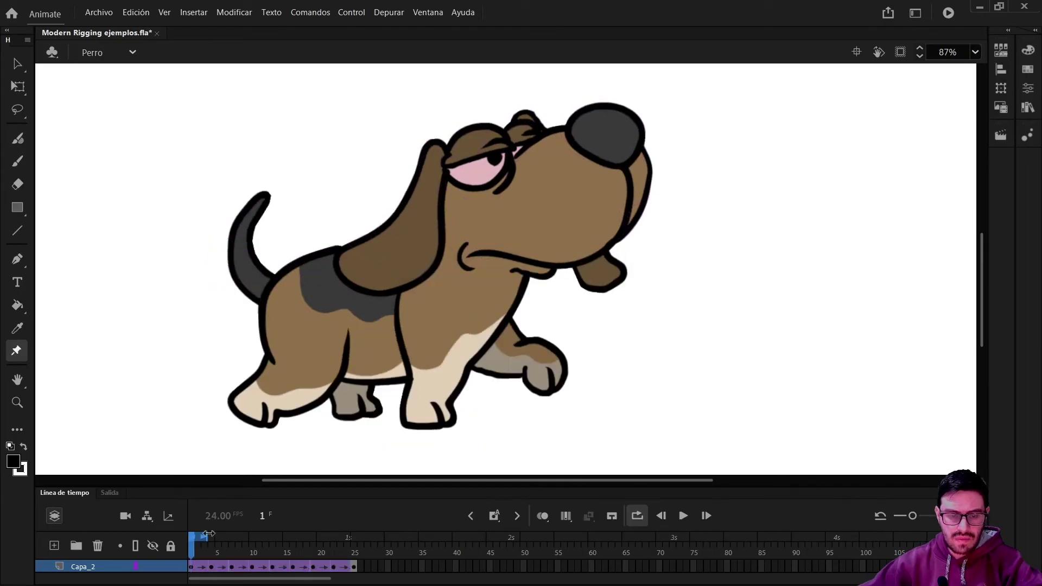
drag(210, 537, 354, 537)
key(Return)
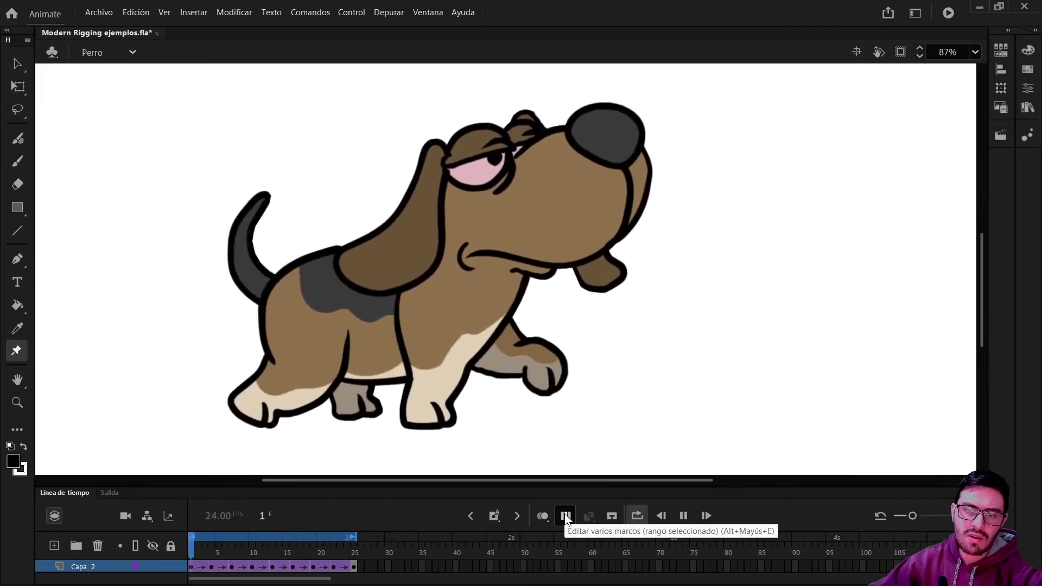
key(Return)
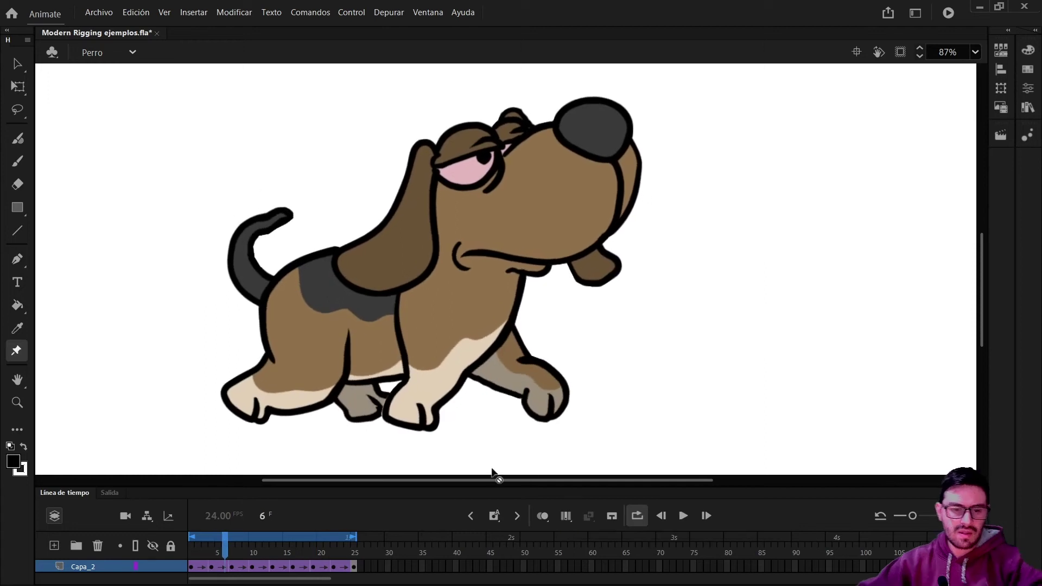
drag(220, 550, 181, 546)
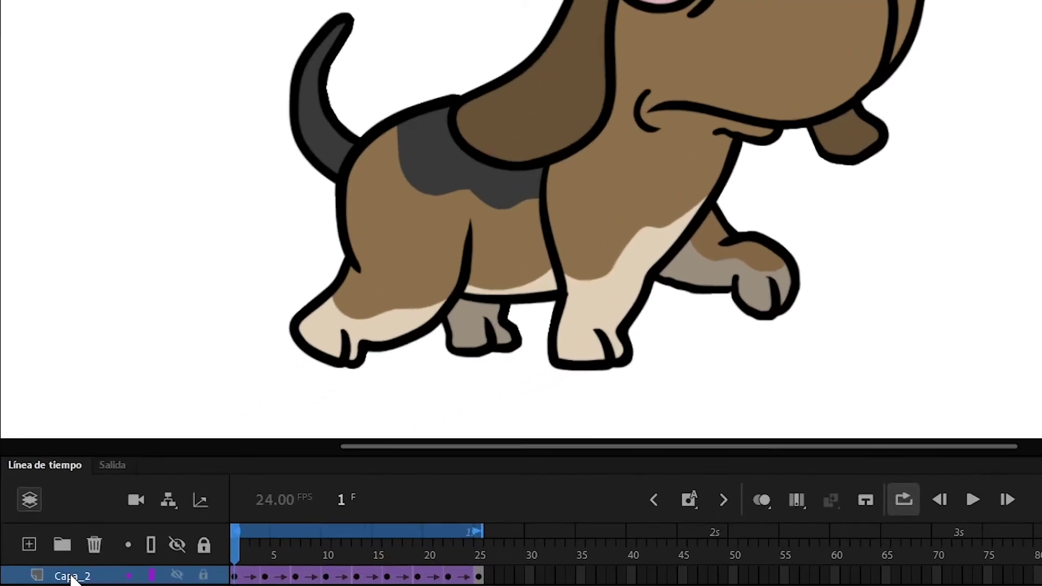
- Cut the dog's walk-cycle layer and create a graphic symbol named 'Perrito caminando'
right_click(71, 579)
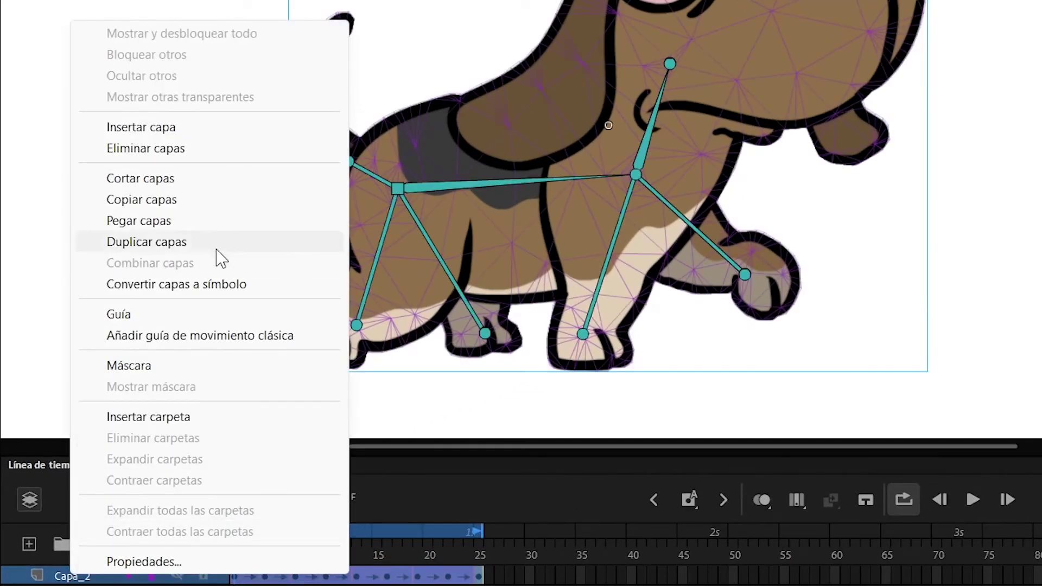
click(210, 180)
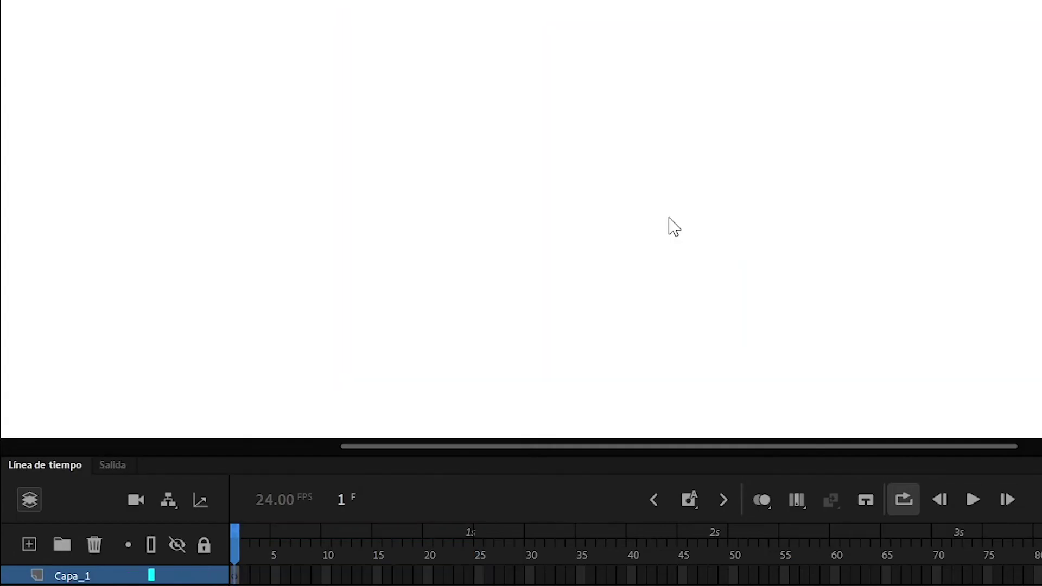
key(ctrl+F8)
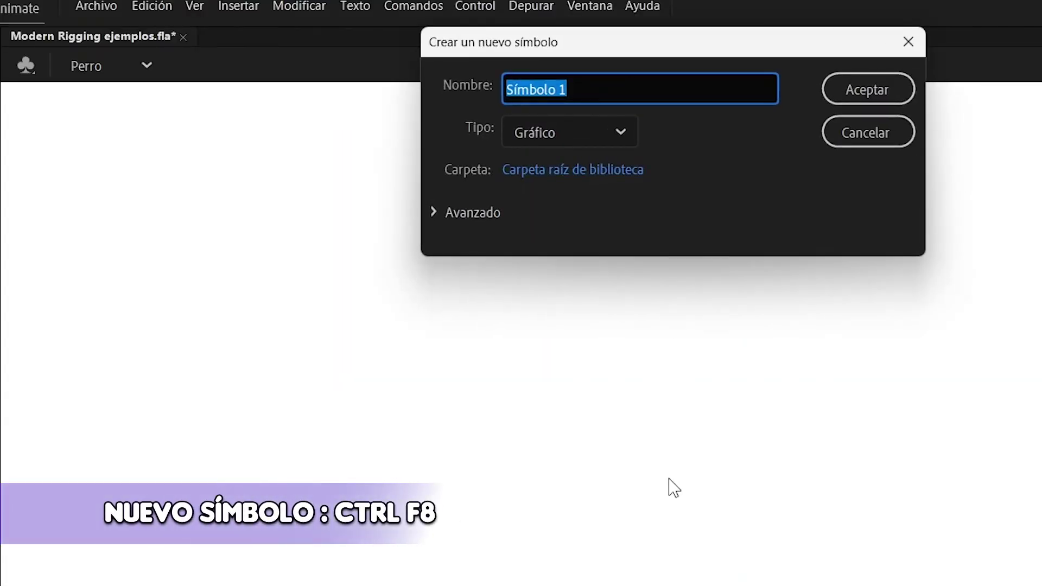
text(Pe)
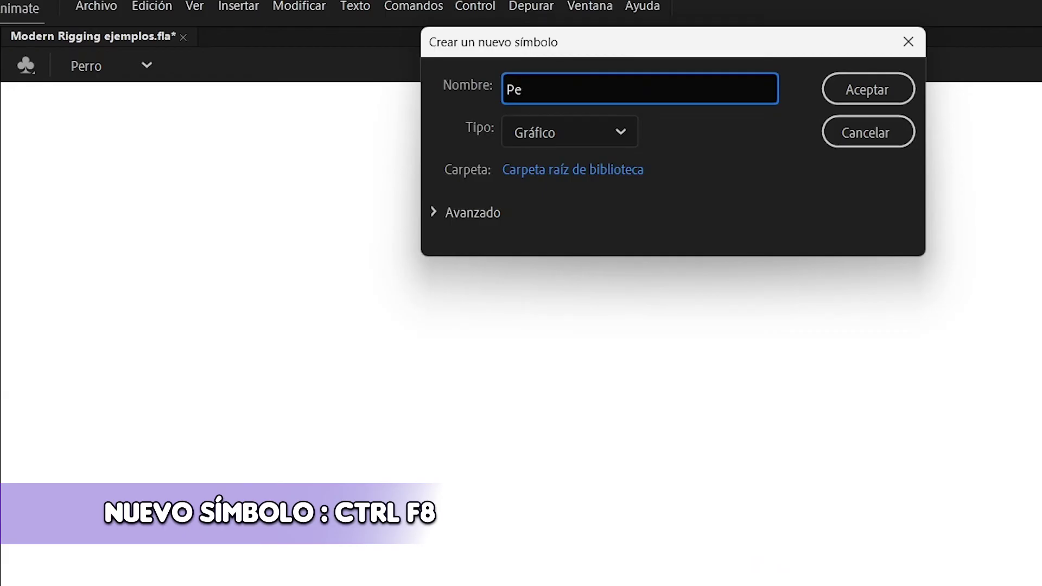
text(rrito caminando)
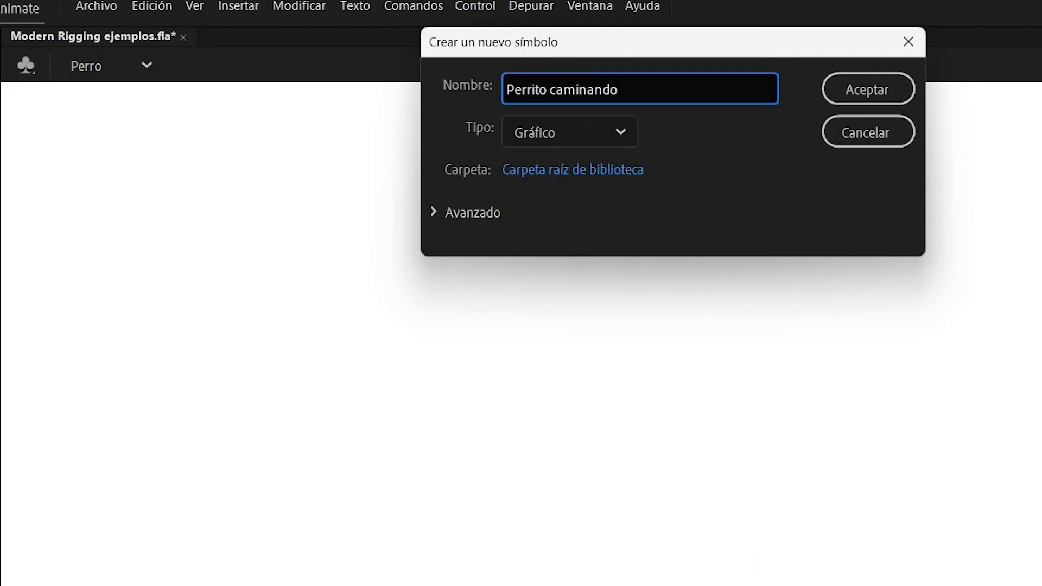
click(865, 91)
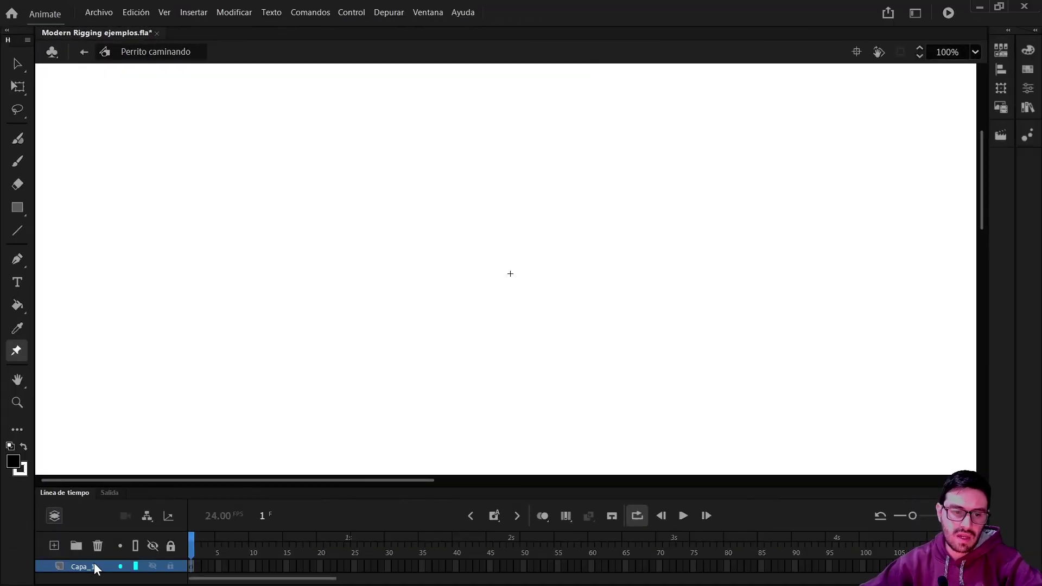
- Paste the walk-cycle layer into Perrito caminando, check its frames, and go back to the scene
right_click(96, 567)
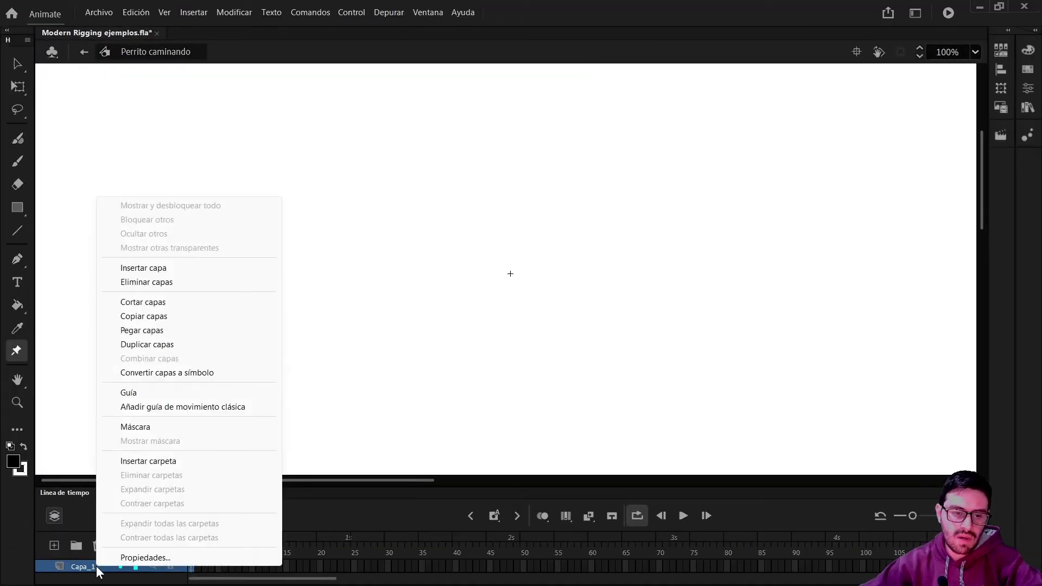
click(178, 333)
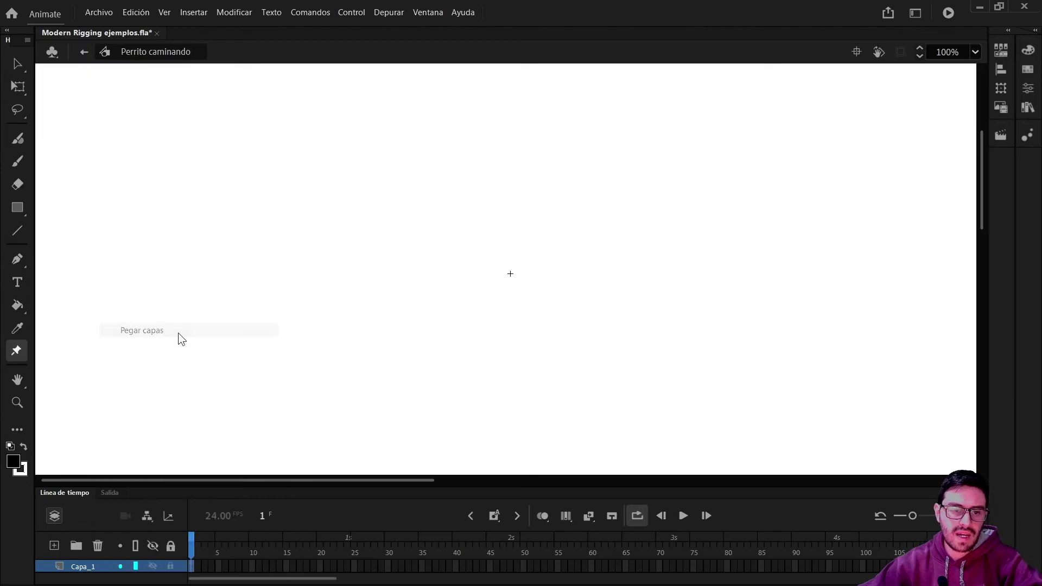
mouse_move(194, 543)
mouse_down()
mouse_move(354, 540)
mouse_move(175, 535)
mouse_up()
click(84, 52)
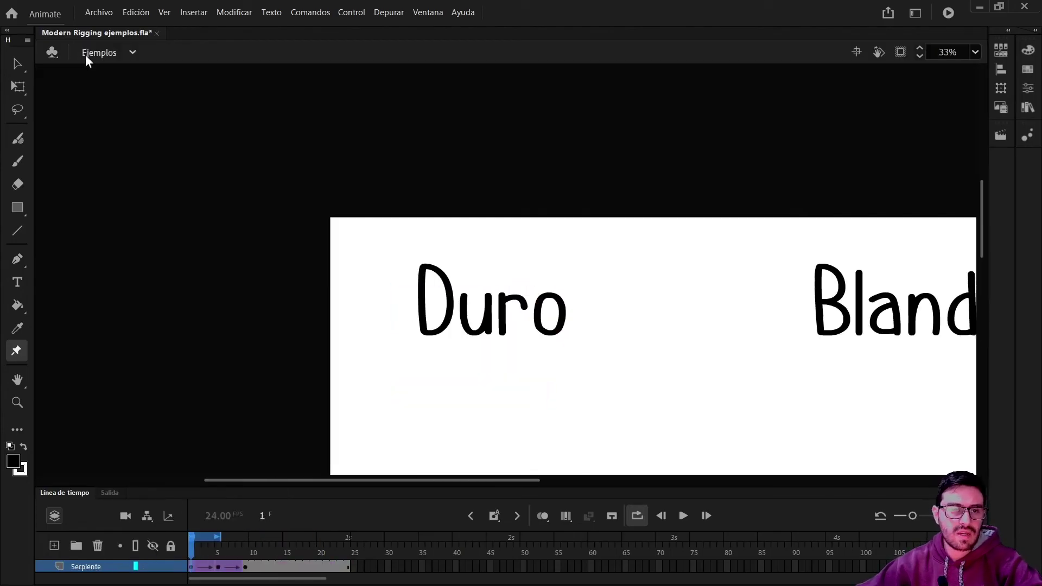
- Switch to the Perro scene and drag a Perrito caminando instance from the Library to the lower left
click(999, 140)
click(872, 169)
click(1022, 112)
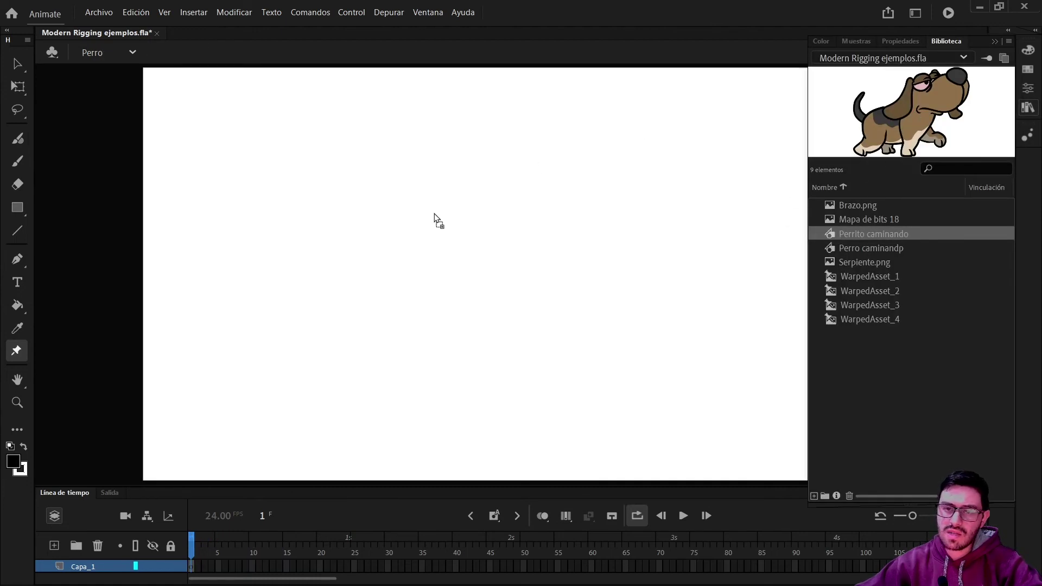
drag(434, 214, 266, 382)
key(v)
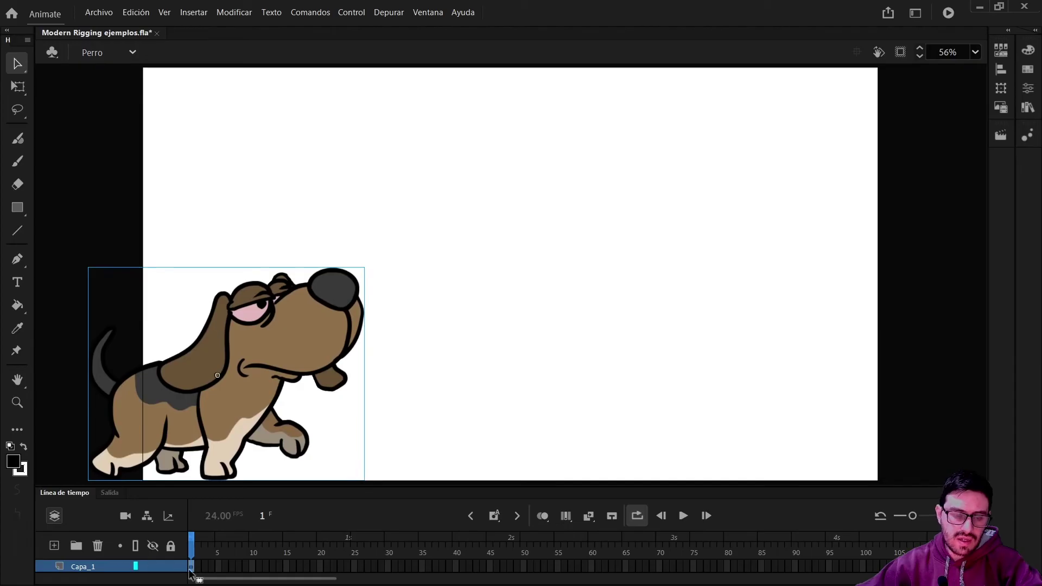
- Extend Capa_1 to frame 35 with F5
click(421, 567)
key(F5)
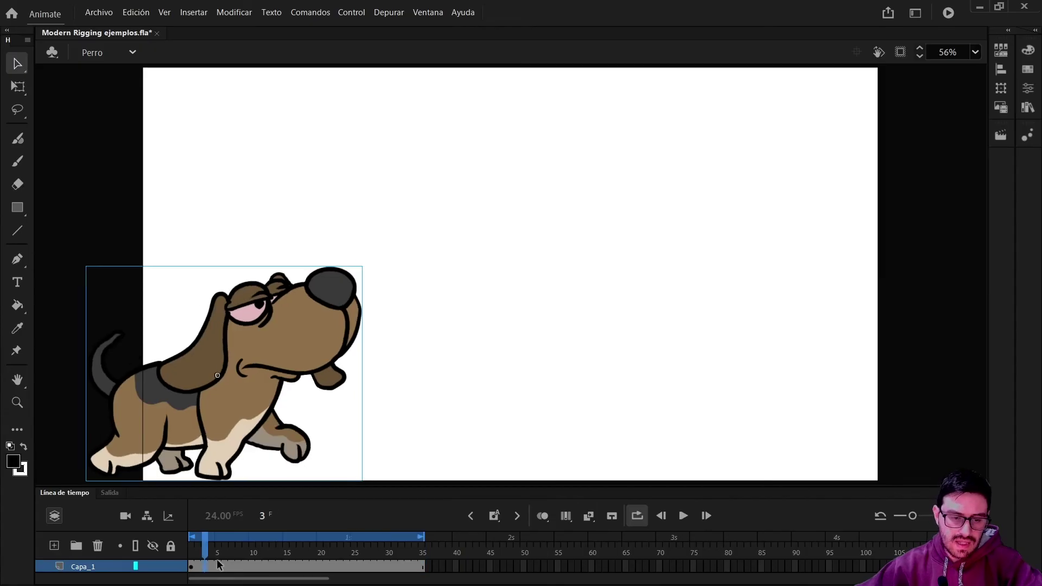
click(193, 553)
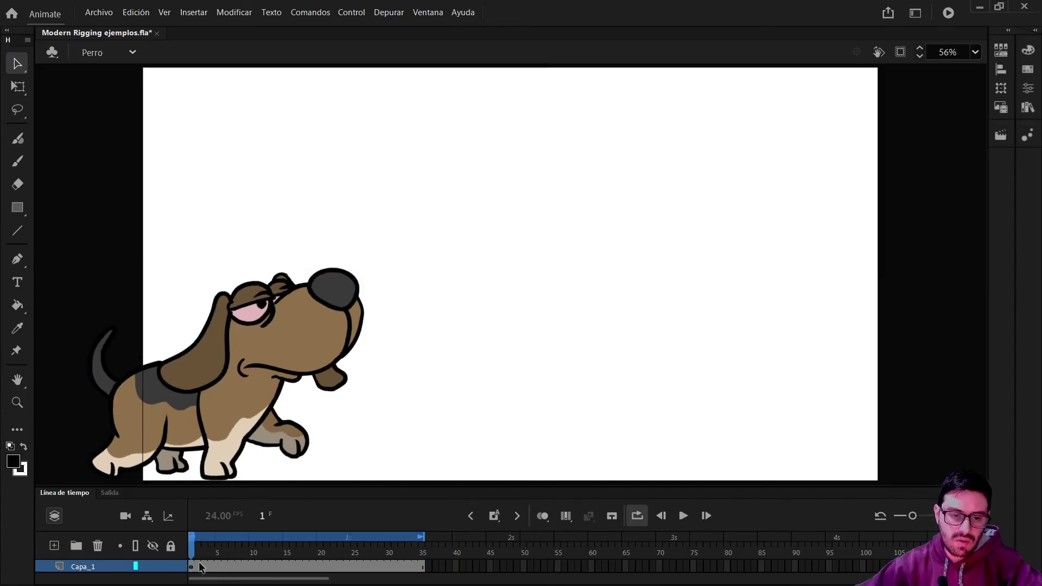
- Create a motion tween with the dog ending at the stage's right edge and starting off-stage left
right_click(201, 568)
click(201, 568)
right_click(201, 568)
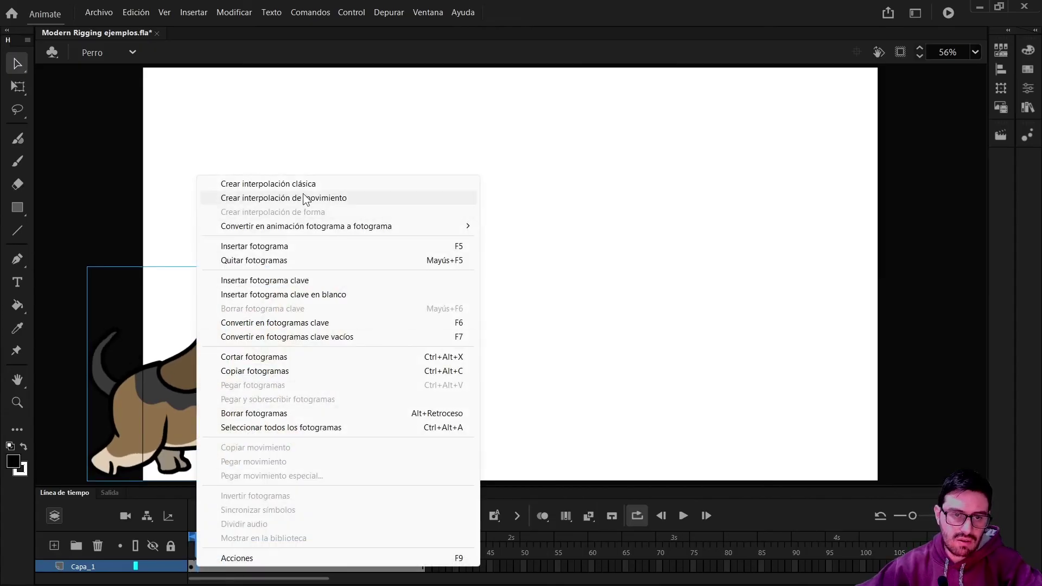
click(284, 199)
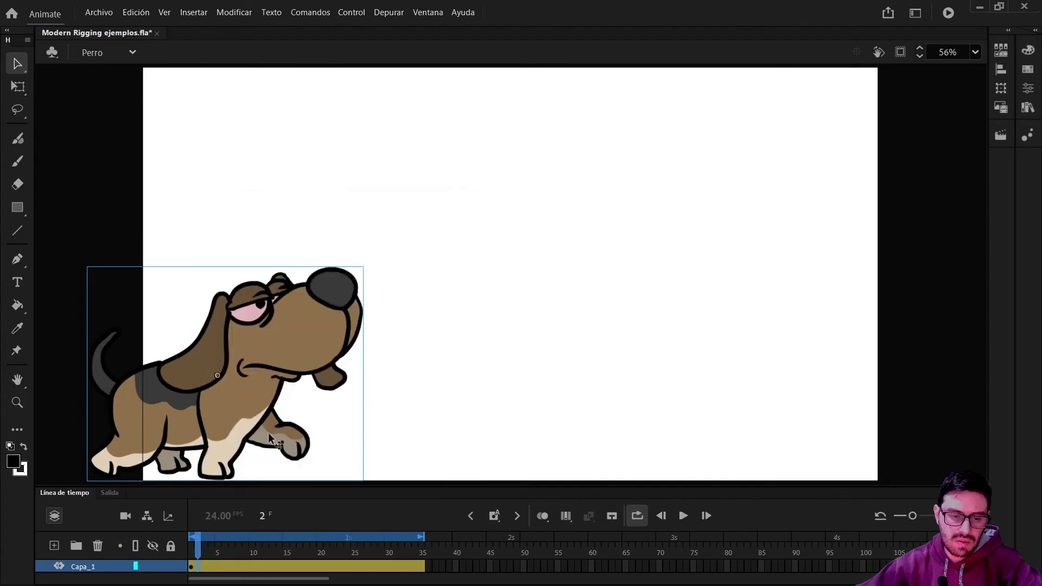
drag(205, 539, 423, 537)
drag(276, 378, 1015, 387)
key(shift+comma)
drag(220, 380, 90, 408)
- Adjust the motion path, stretch the tween to frame 55, and play the walk
scroll(237, 335, down, 2)
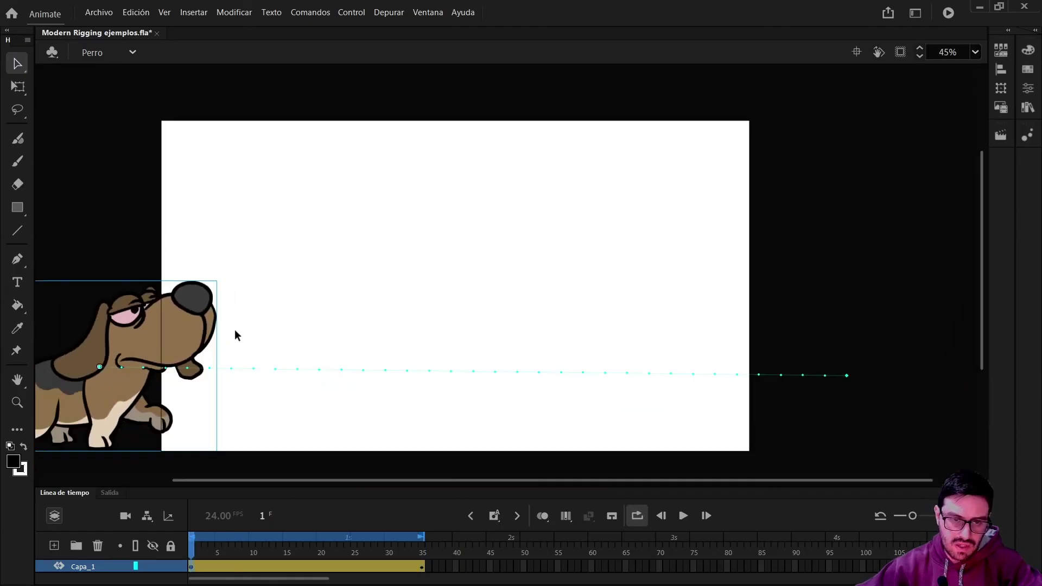
drag(503, 315, 499, 300)
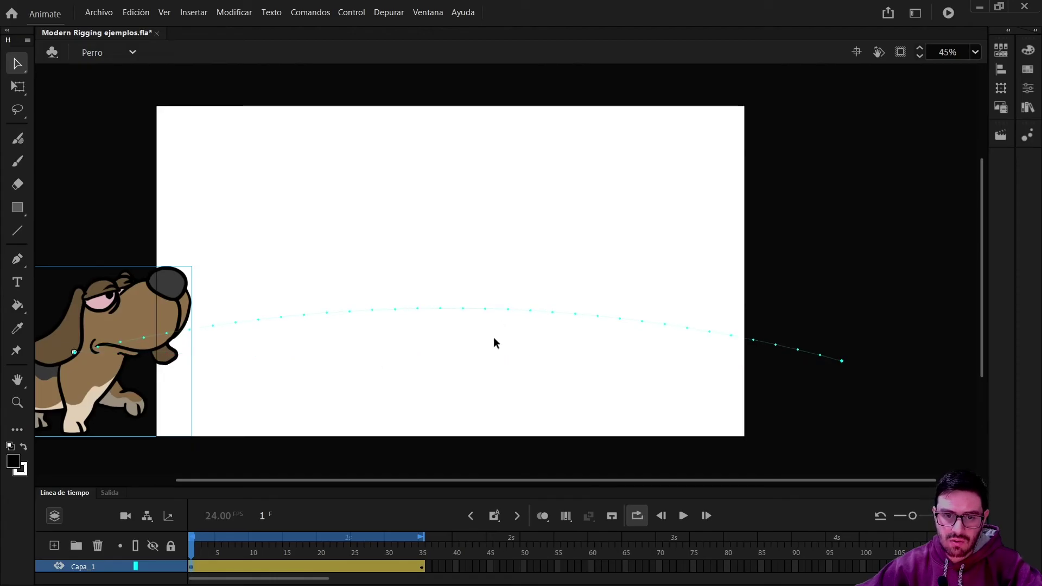
click(900, 54)
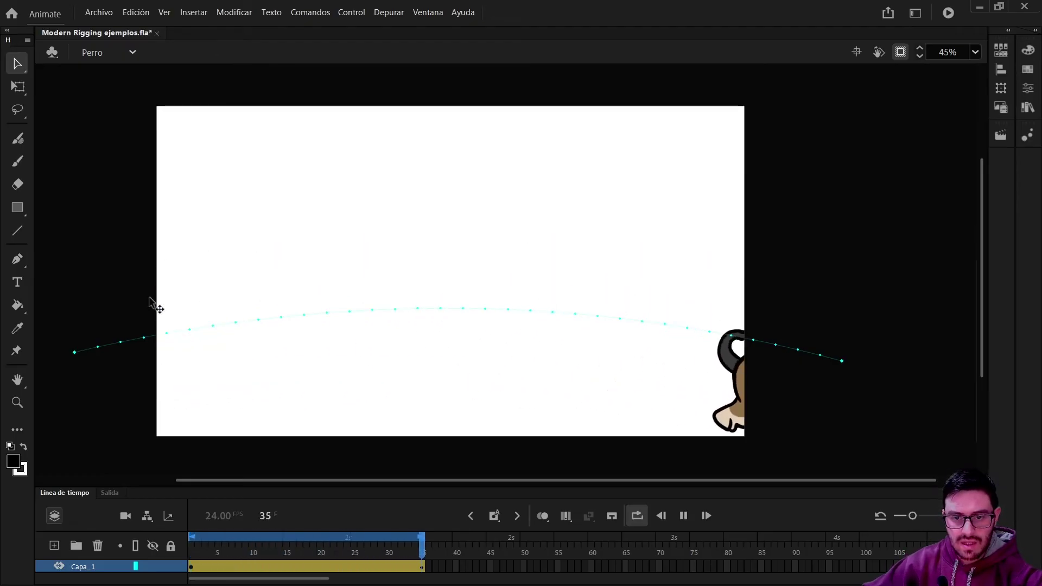
key(Return)
drag(219, 570, 346, 565)
key(F5)
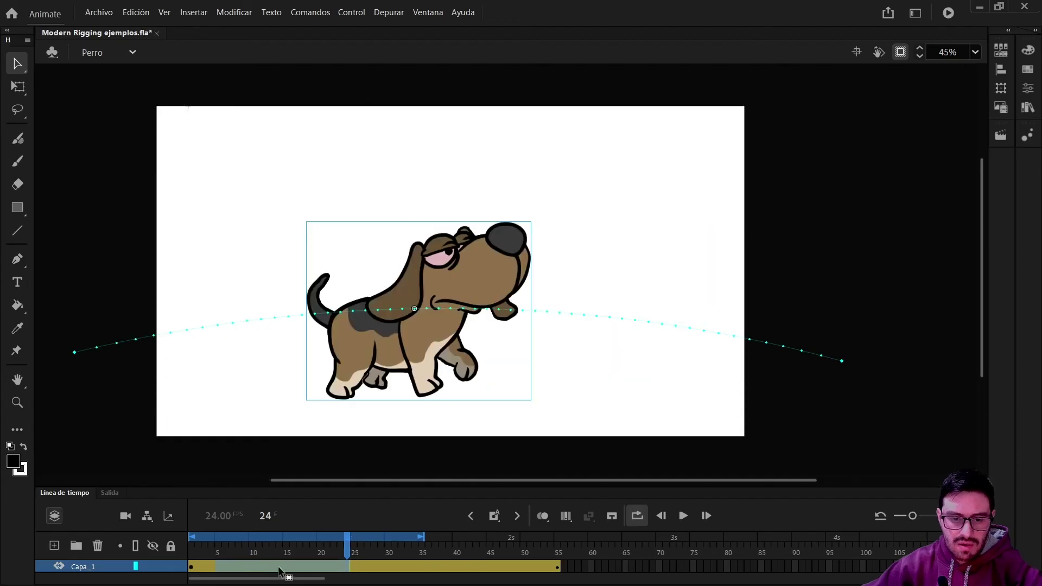
key(Return)
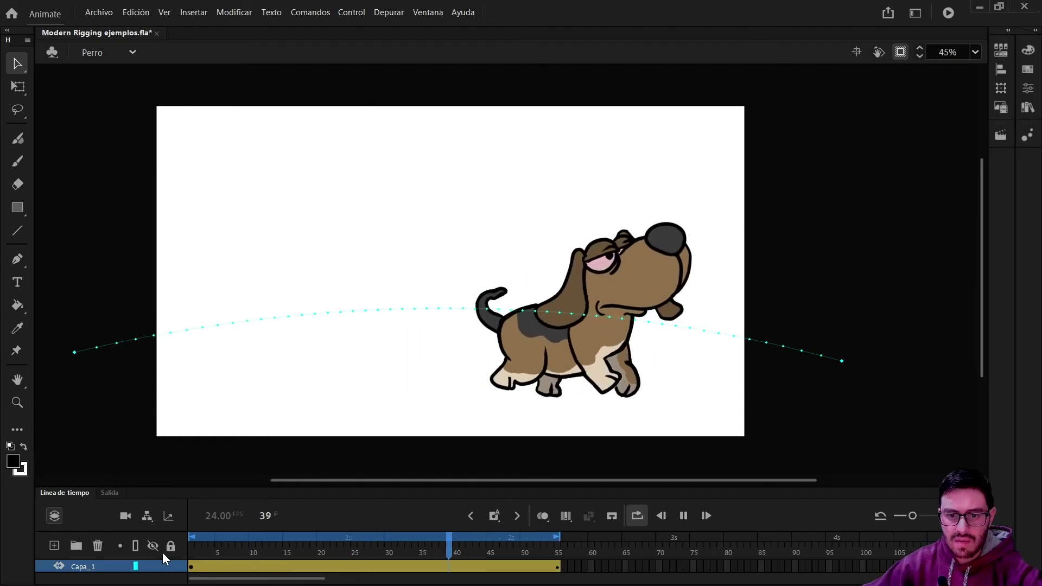